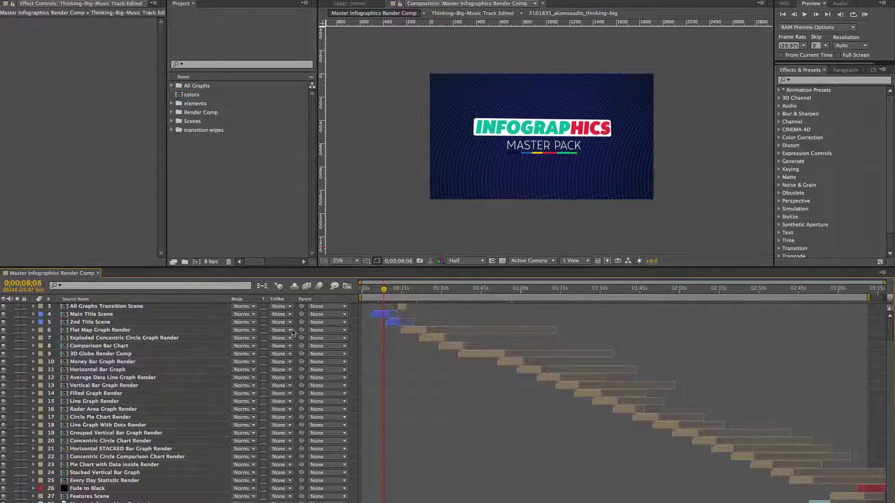
Preview the intro, main title, second title and money bar graph scenes in the Master Infographics Render Comp timeline
{"action": "scroll", "coordinate": [888, 325], "scroll_direction": "up", "scroll_amount": 1}
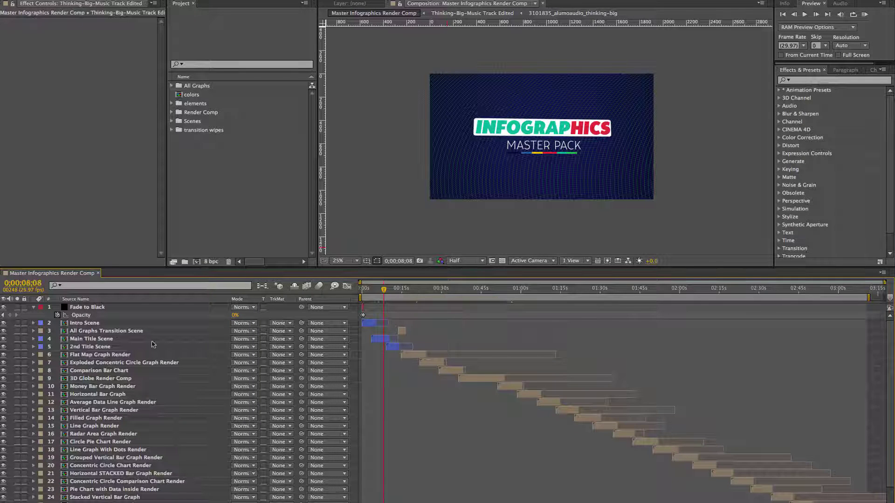
{"action": "left_click", "coordinate": [84, 324]}
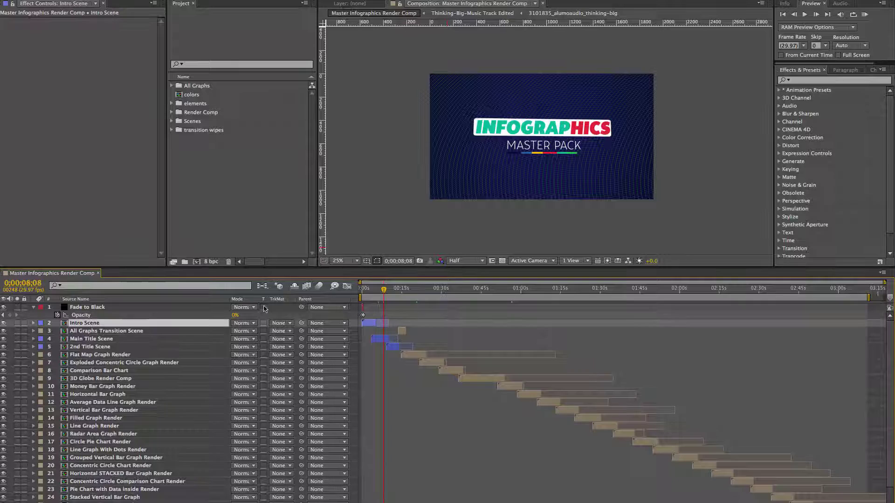
{"action": "left_click", "coordinate": [370, 291]}
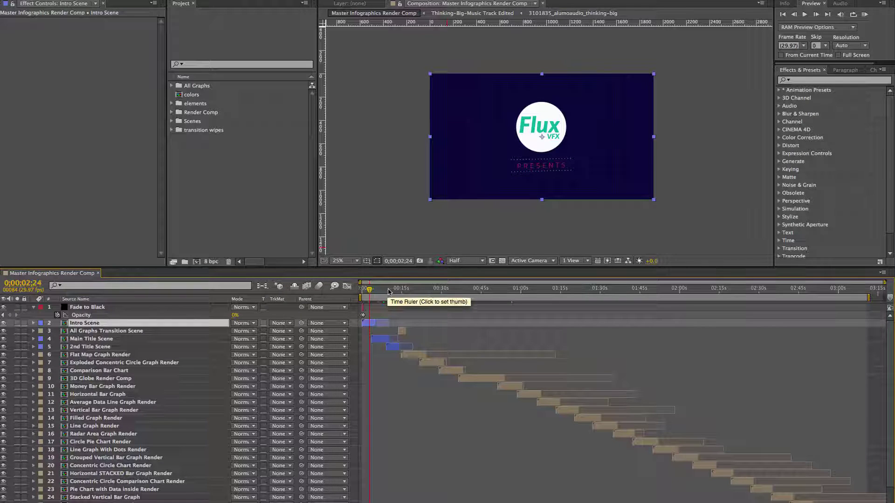
{"action": "left_click", "coordinate": [386, 289]}
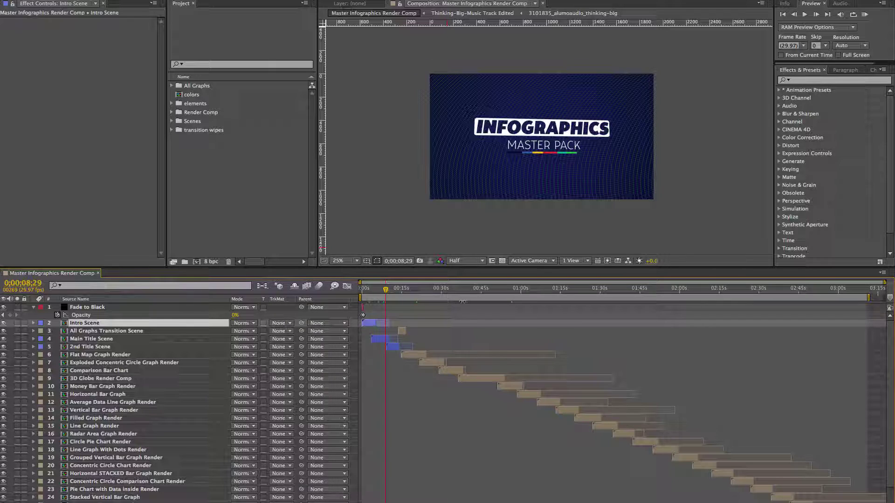
{"action": "left_click", "coordinate": [394, 290]}
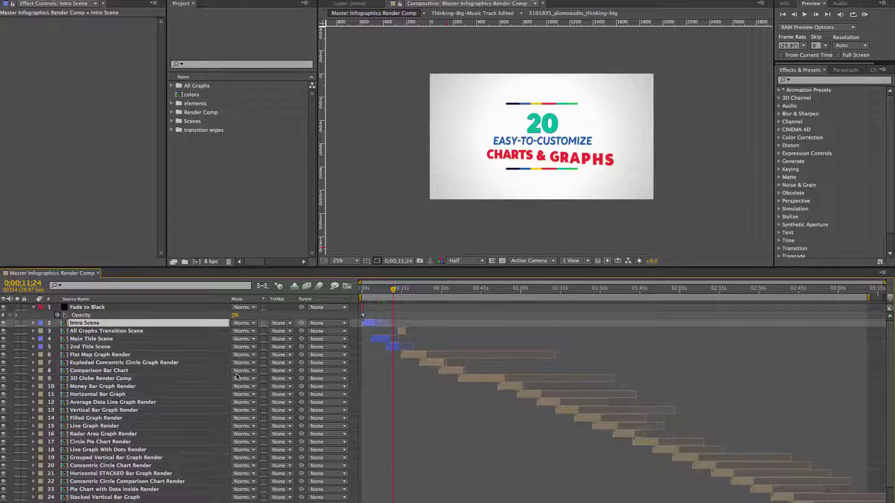
{"action": "left_click", "coordinate": [510, 292]}
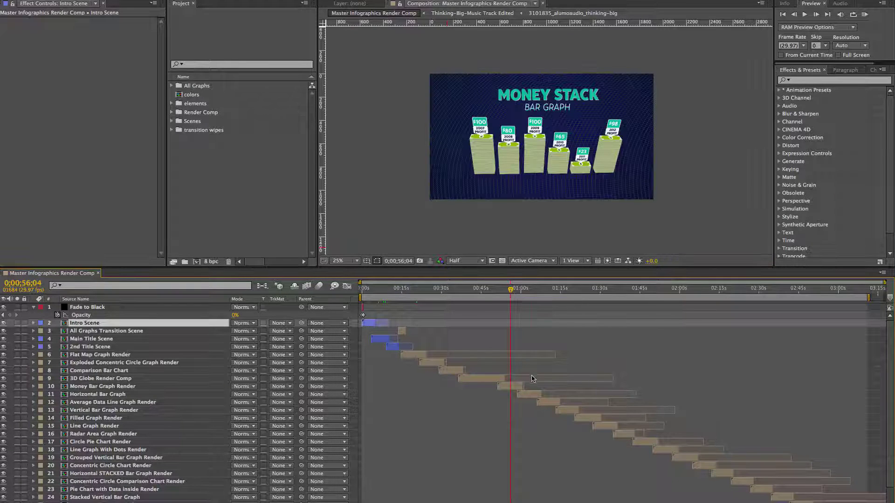
{"action": "left_click", "coordinate": [514, 387]}
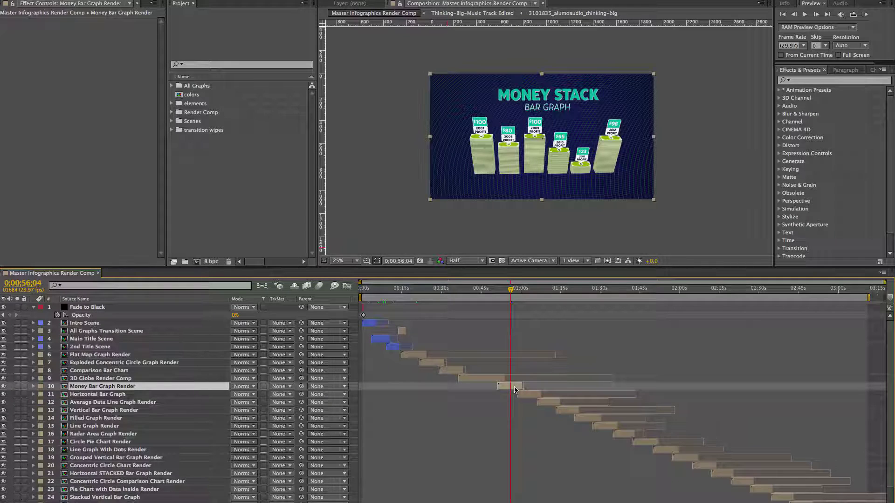
{"action": "mouse_move", "coordinate": [514, 389]}
{"action": "left_mouse_down"}
{"action": "mouse_move", "coordinate": [410, 387]}
{"action": "mouse_move", "coordinate": [526, 387]}
{"action": "mouse_move", "coordinate": [515, 386]}
{"action": "left_mouse_up"}
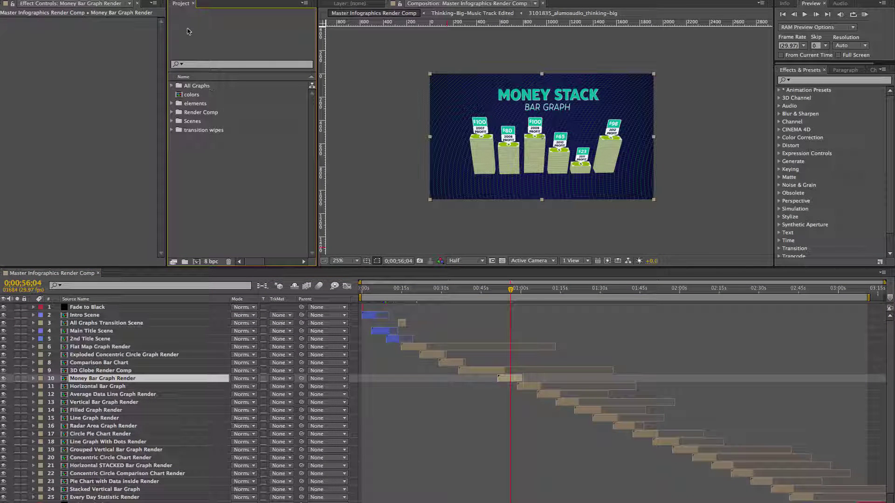
Expand the All Graphs and 3D Globe Map folders and open the 3D Globe Render Comp
{"action": "left_click", "coordinate": [193, 86]}
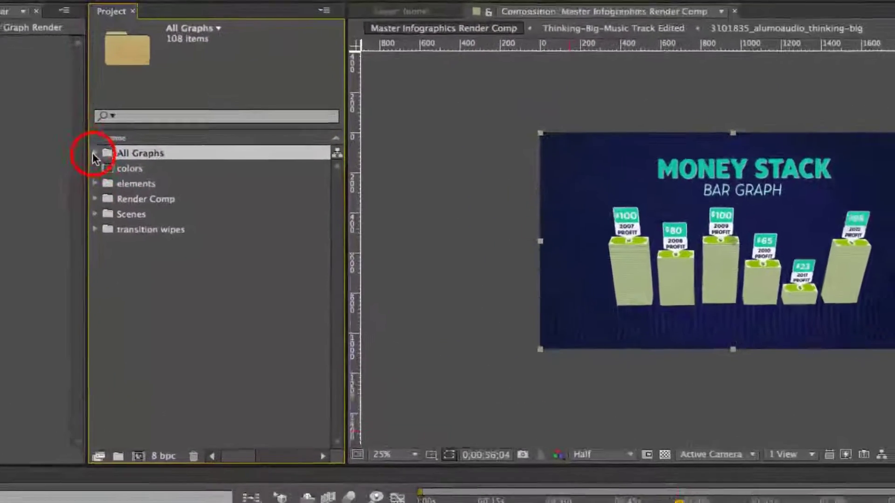
{"action": "left_click", "coordinate": [171, 87]}
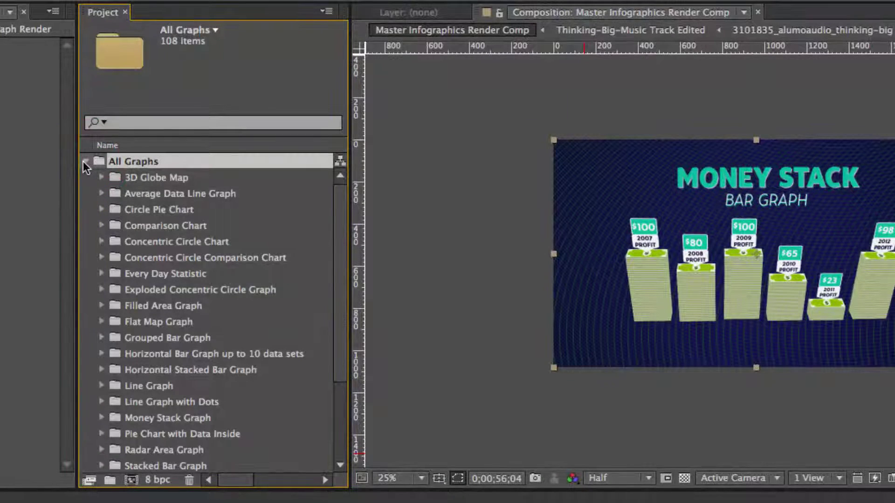
{"action": "left_click", "coordinate": [101, 177]}
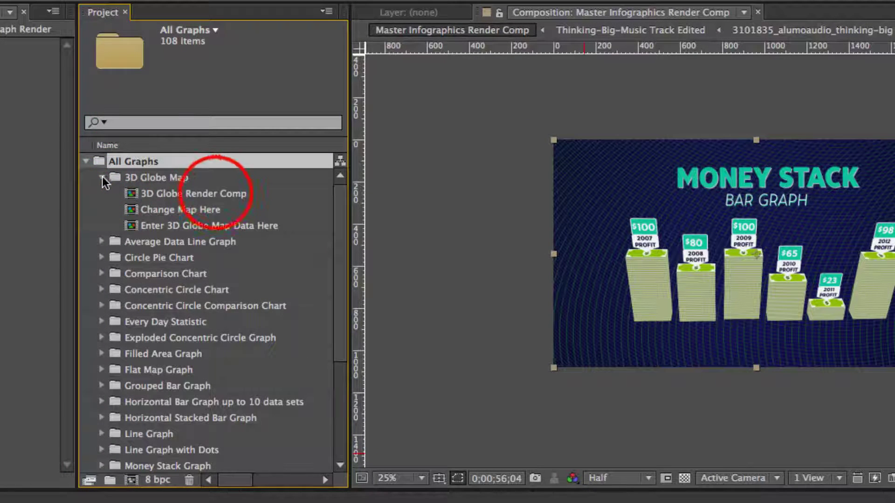
{"action": "left_click", "coordinate": [215, 191]}
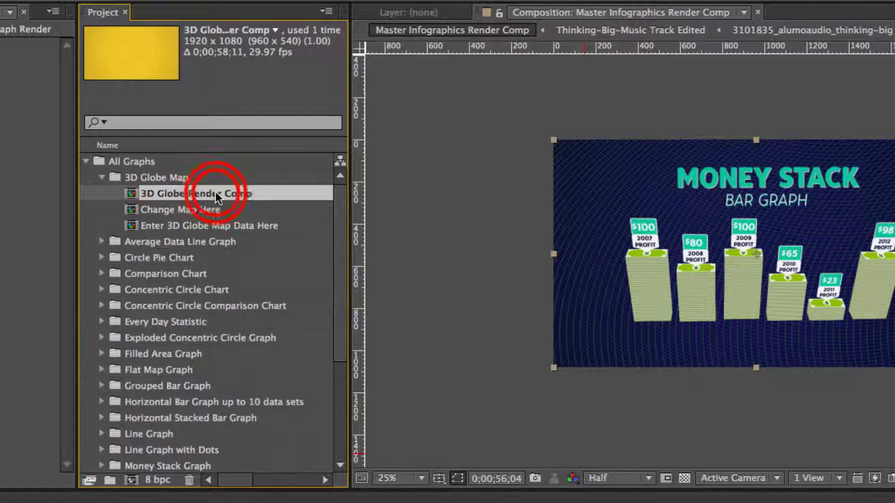
{"action": "double_click", "coordinate": [215, 193]}
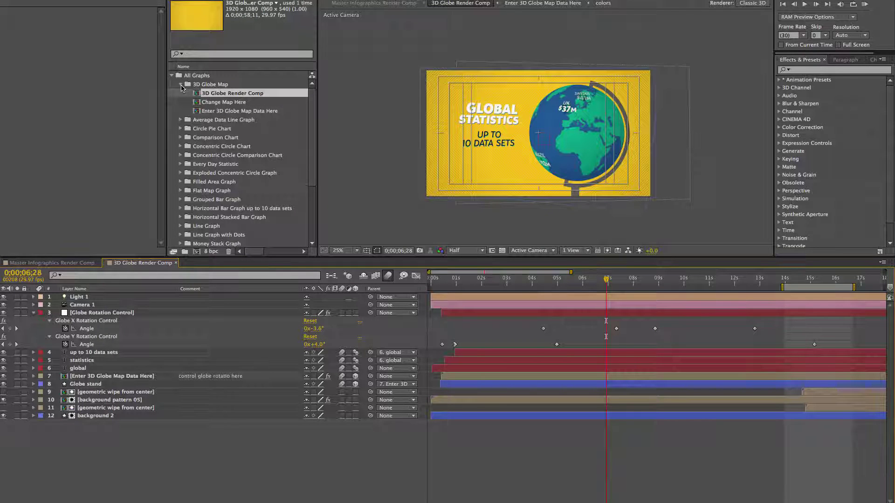
Open the Enter 3D Globe Map Data Here comp, inspect its layer in the 3D Globe Render Comp, and return to the data comp
{"action": "left_click", "coordinate": [181, 120]}
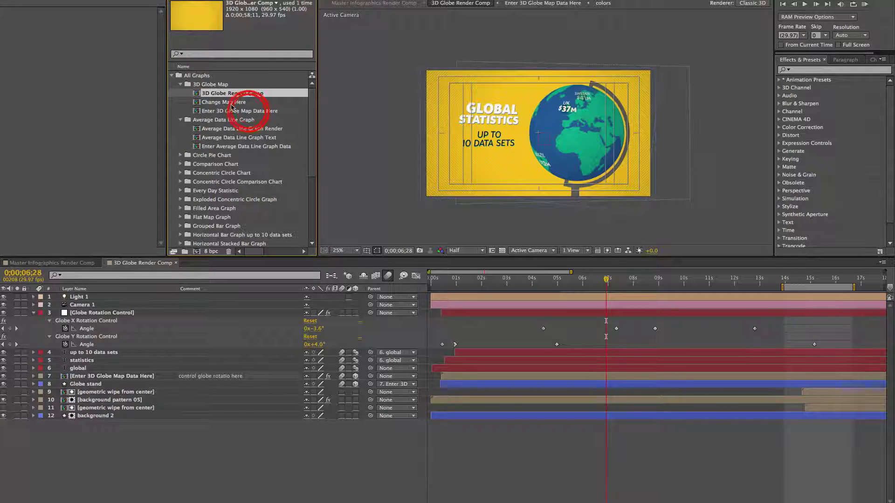
{"action": "double_click", "coordinate": [250, 111]}
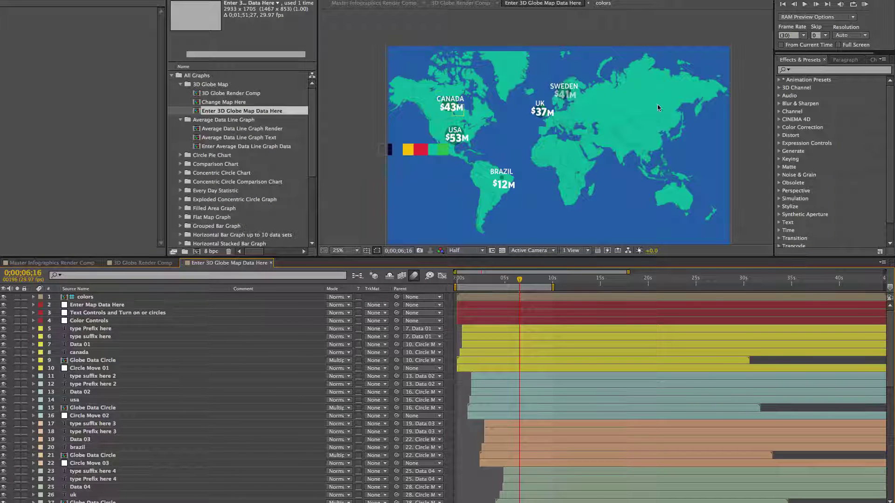
{"action": "left_click", "coordinate": [131, 263]}
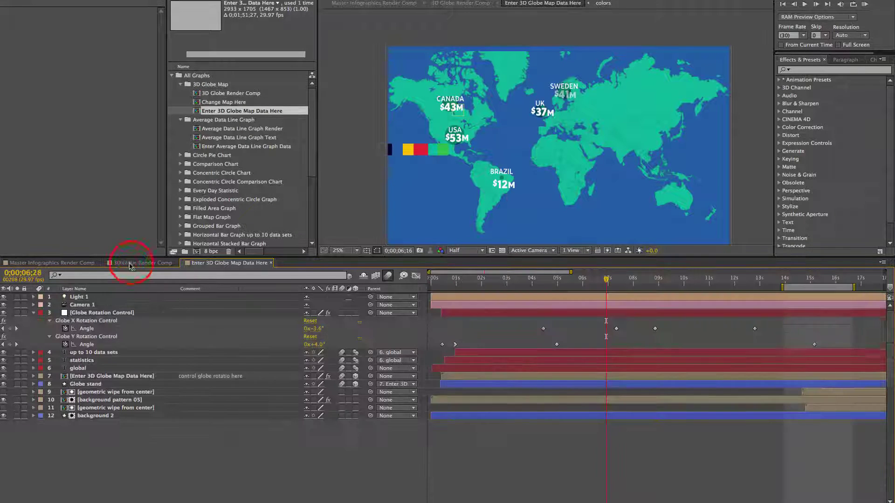
{"action": "left_click", "coordinate": [122, 381]}
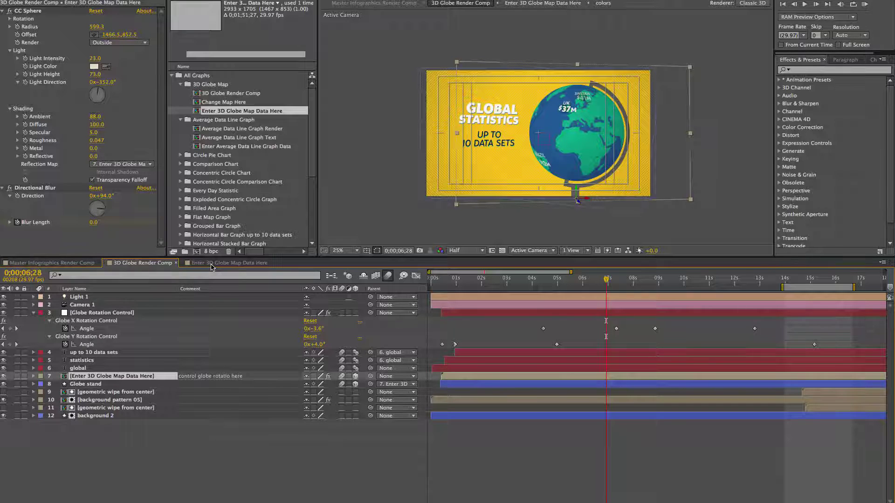
{"action": "left_click", "coordinate": [211, 264]}
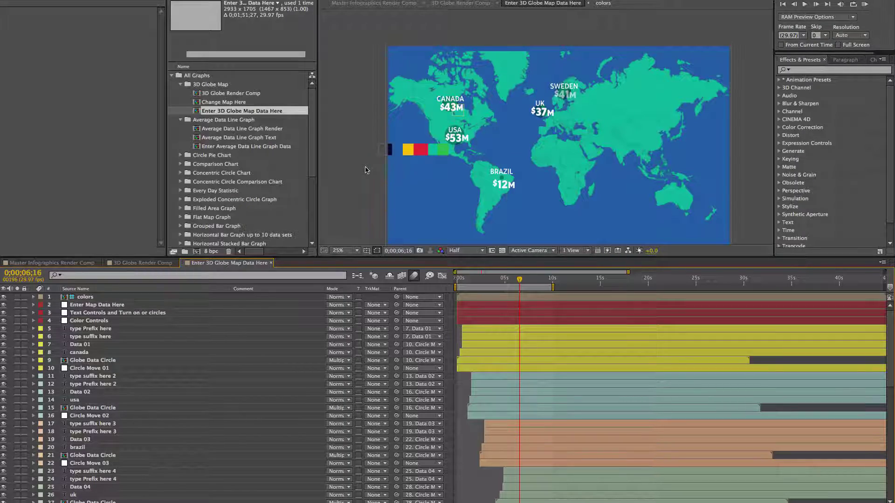
Examine the data sliders of Enter Map Data Here and the Prefix and circle controls of Text Controls and Turn on or circles
{"action": "left_click", "coordinate": [118, 305]}
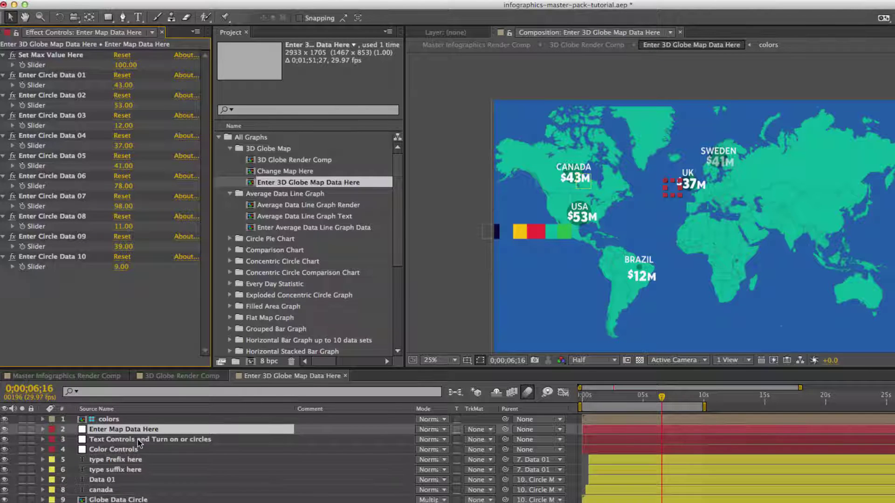
{"action": "left_click", "coordinate": [138, 442]}
{"action": "left_click", "coordinate": [120, 433]}
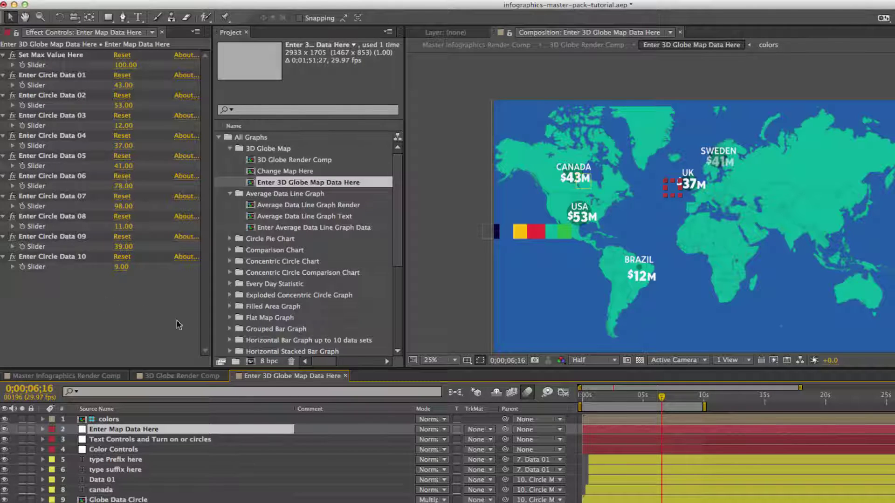
{"action": "left_click", "coordinate": [127, 447]}
{"action": "left_click", "coordinate": [126, 440]}
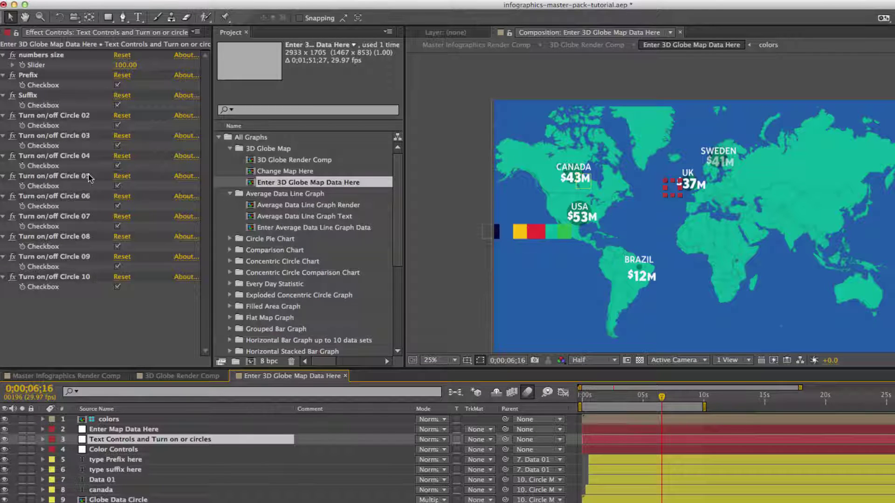
{"action": "left_click", "coordinate": [35, 76]}
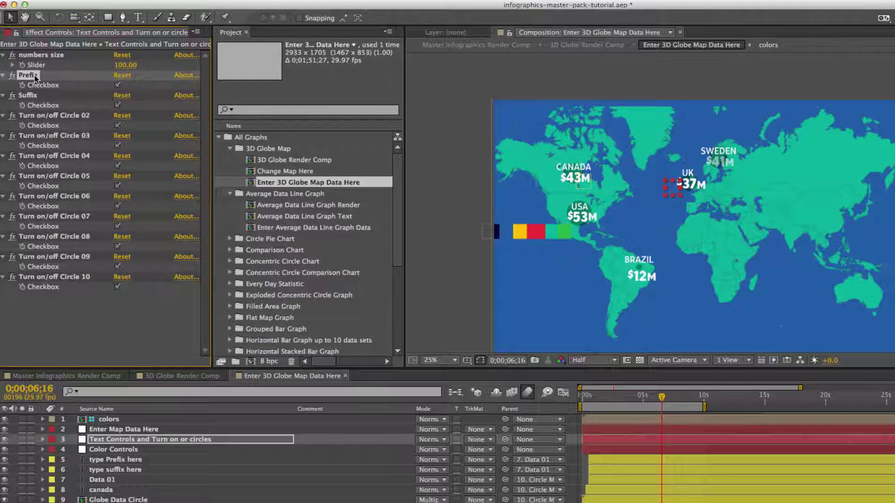
Change the prefix of Canada's data value to # and check the type Prefix here and type suffix here layers
{"action": "left_click", "coordinate": [561, 180]}
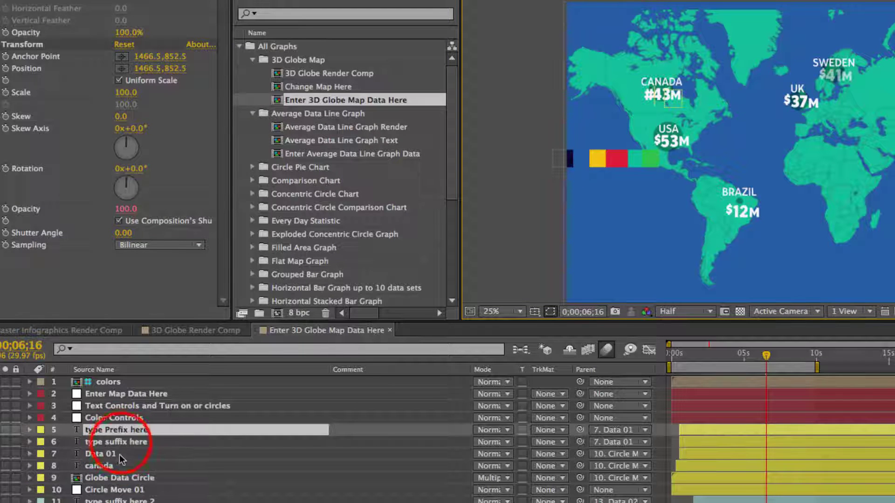
{"action": "left_click", "coordinate": [122, 443]}
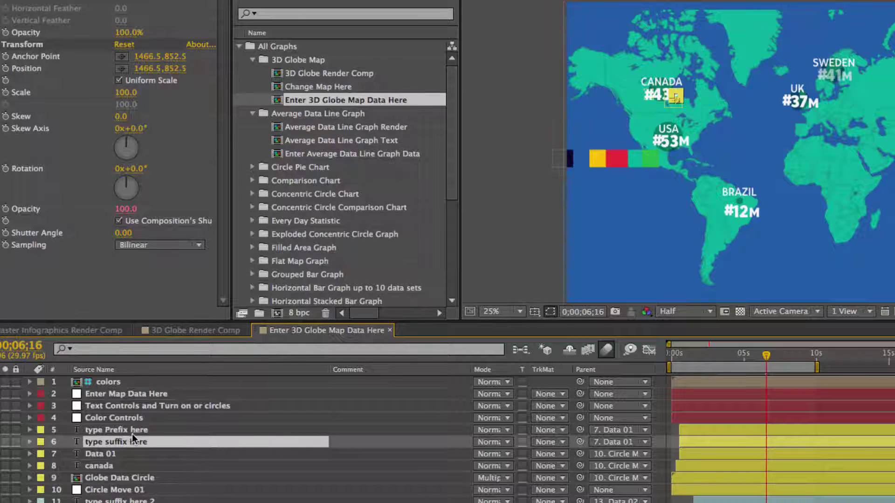
{"action": "left_click", "coordinate": [128, 430]}
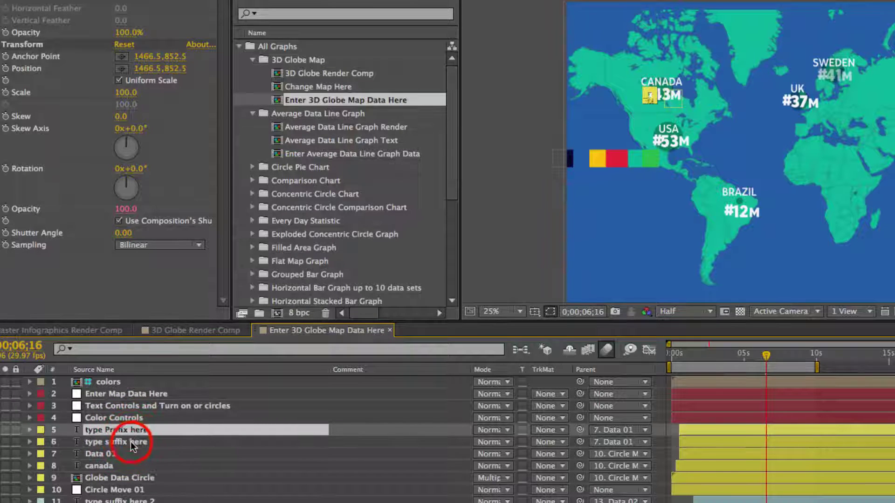
{"action": "left_click", "coordinate": [132, 443]}
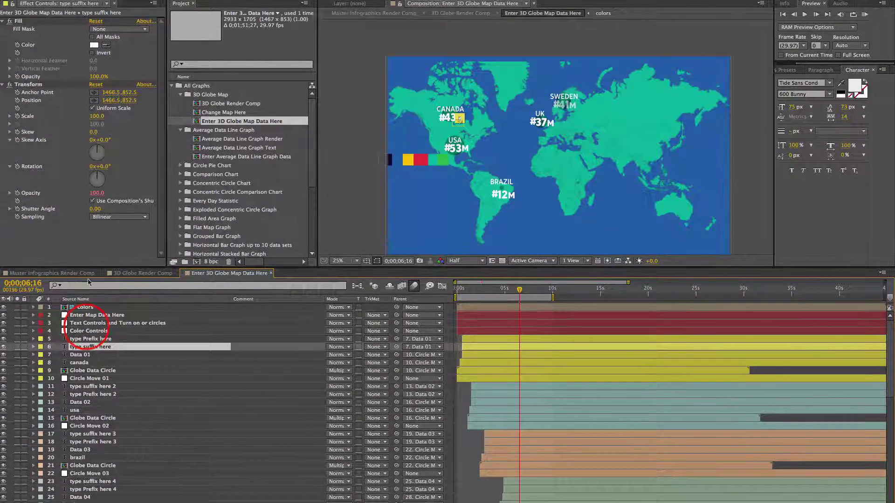
Examine the Prefix and Suffix controls of Text Controls and Turn on or circles, and the effects on the Color Controls layer
{"action": "left_click", "coordinate": [87, 324]}
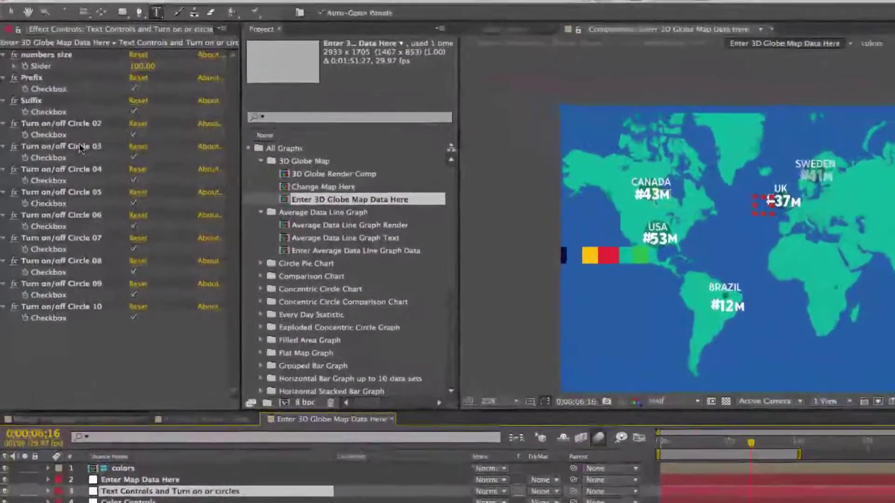
{"action": "left_click", "coordinate": [30, 80]}
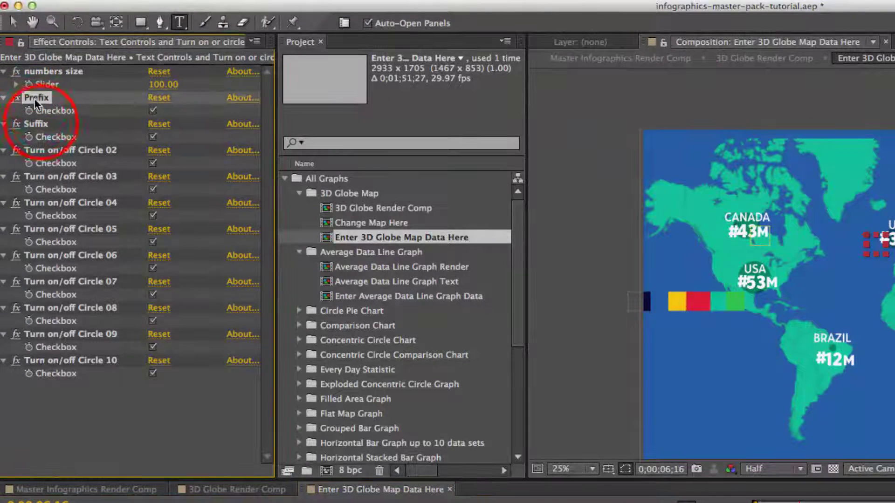
{"action": "left_click", "coordinate": [37, 123]}
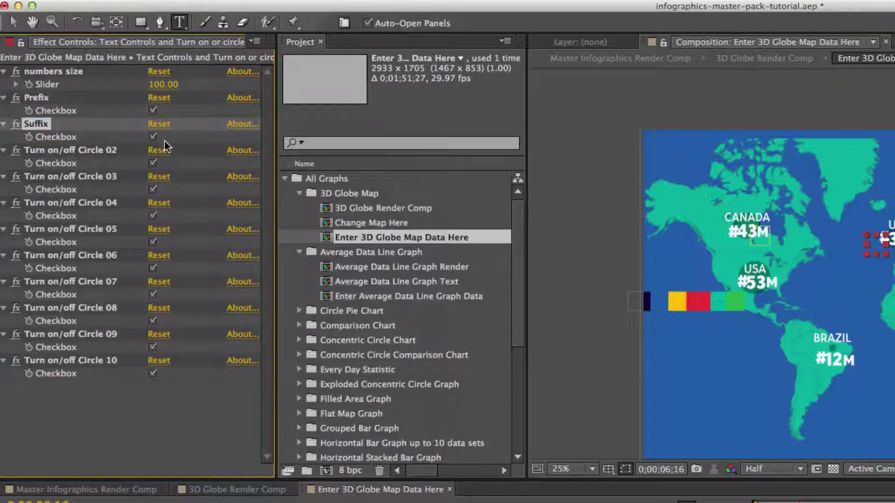
{"action": "key", "text": "ctrl+Down"}
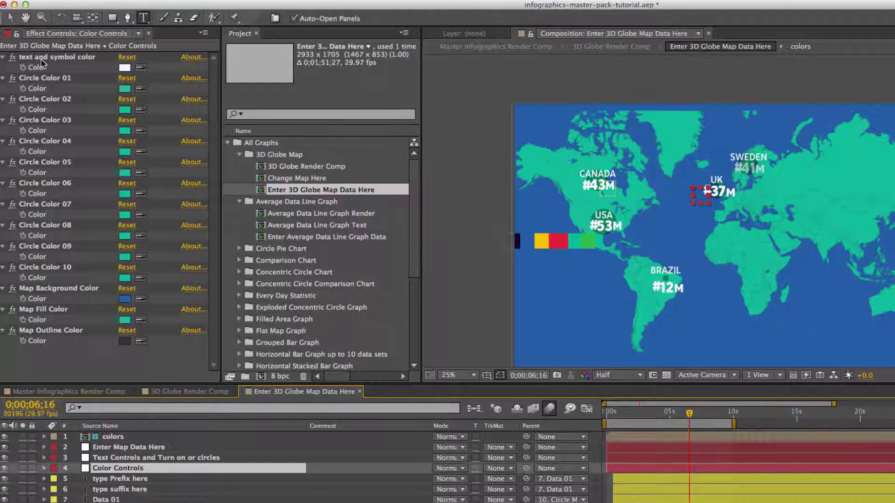
Select the canada text layer and reveal the expression on its Fill color
{"action": "key", "text": "v"}
{"action": "left_click", "coordinate": [589, 176]}
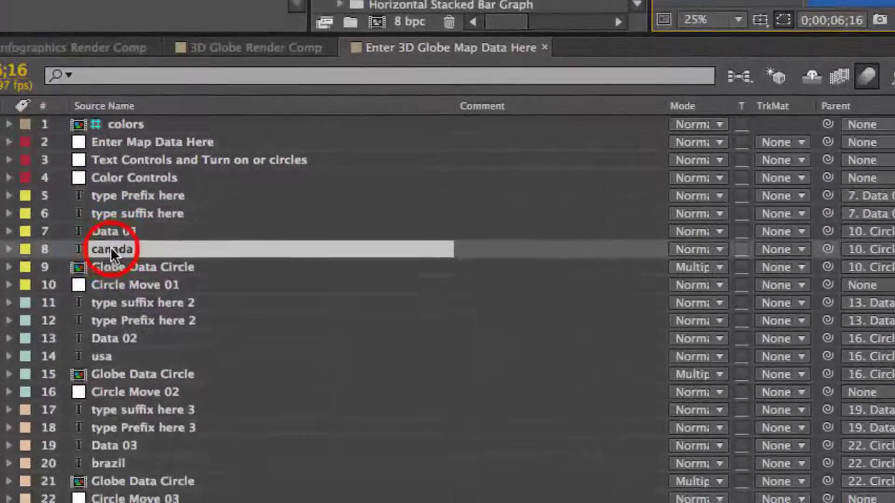
{"action": "left_click", "coordinate": [8, 250]}
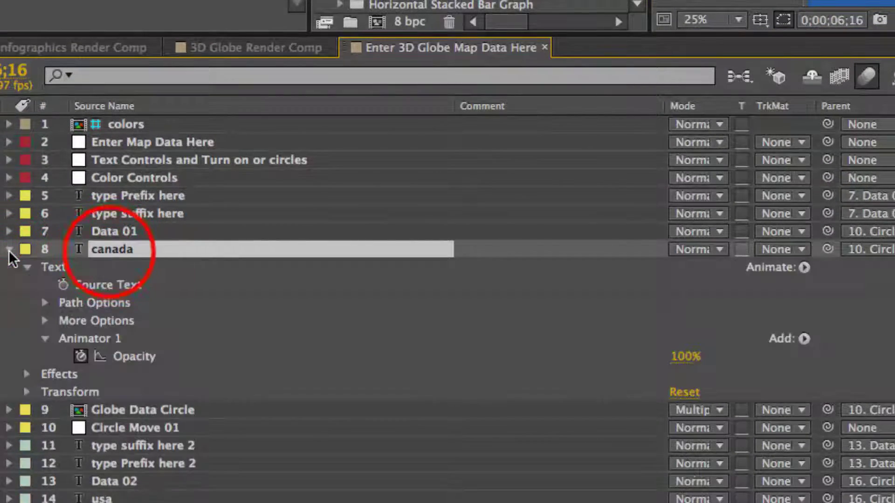
{"action": "key", "text": "e"}
{"action": "key", "text": "e"}
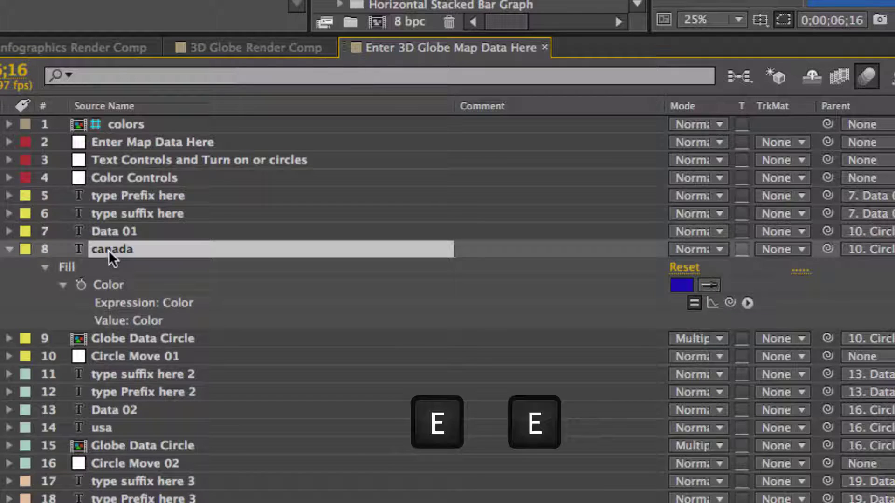
Disable the Fill color expression on the canada layer and set its fill color to dark red
{"action": "left_click", "coordinate": [692, 304]}
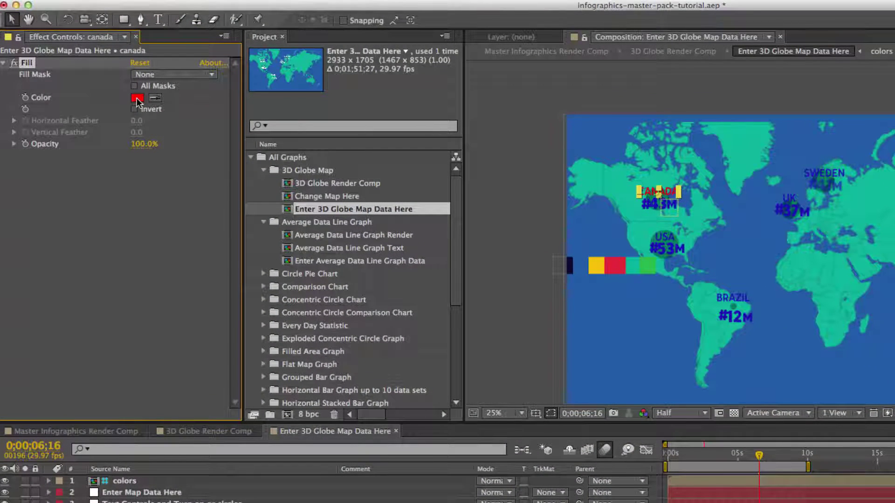
{"action": "left_click", "coordinate": [137, 99]}
{"action": "left_click", "coordinate": [274, 261]}
{"action": "left_click", "coordinate": [413, 189]}
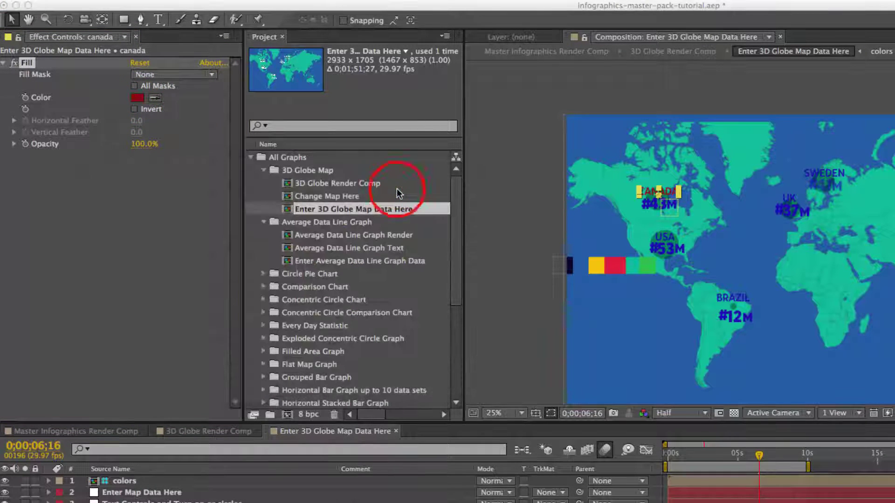
Leave the globe map data composition and open the 3101835_alumoaudio_thinking-big composition from the elements folder
{"action": "left_click", "coordinate": [199, 429]}
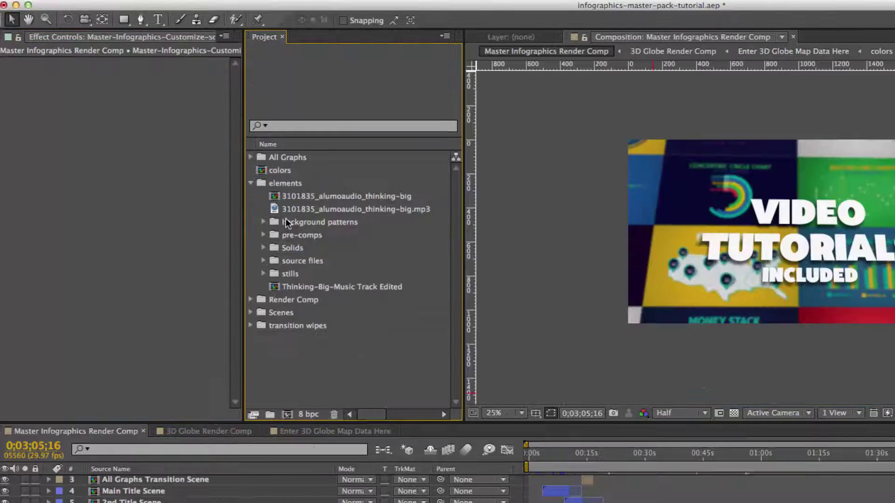
{"action": "left_click", "coordinate": [283, 182]}
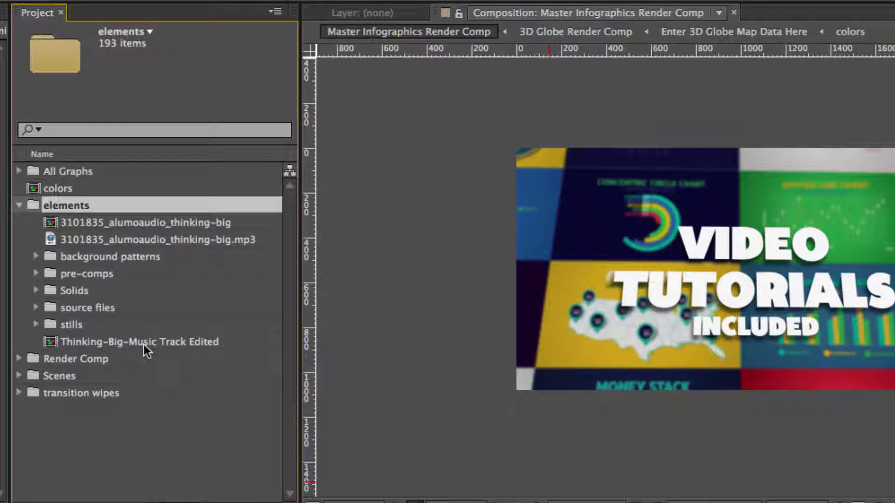
{"action": "left_click", "coordinate": [102, 220]}
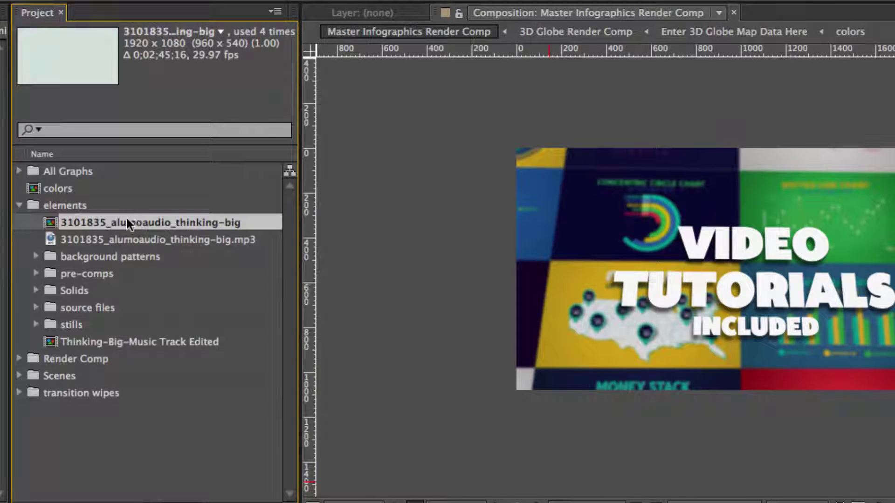
{"action": "double_click", "coordinate": [175, 221]}
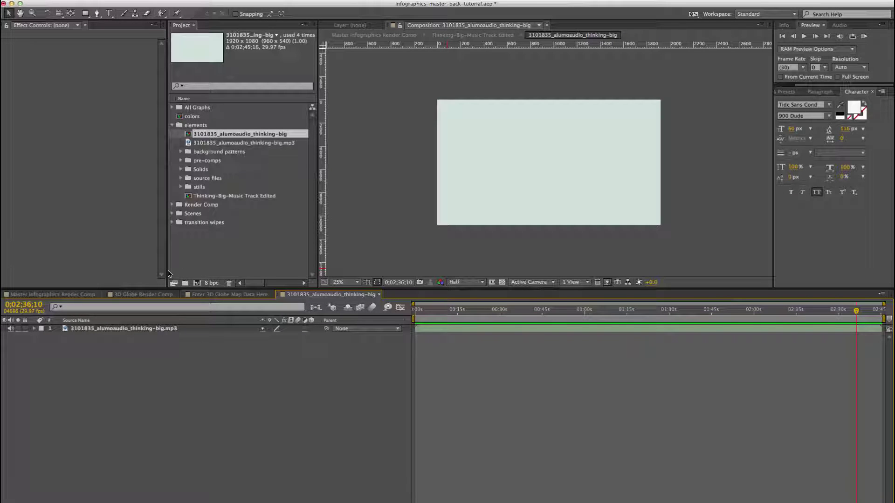
Open the Thinking-Big-Music Track Edited composition and move the current time to 0;00;18;17
{"action": "left_click", "coordinate": [202, 195]}
{"action": "double_click", "coordinate": [202, 195]}
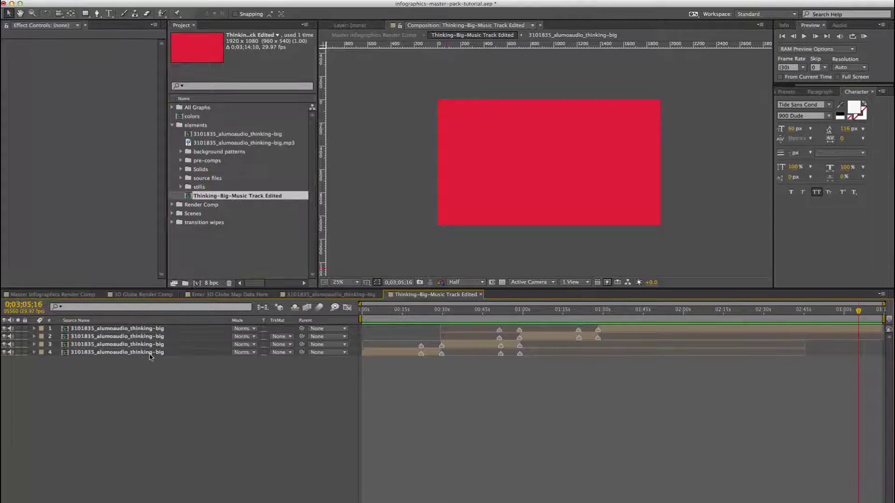
{"action": "left_click", "coordinate": [412, 311]}
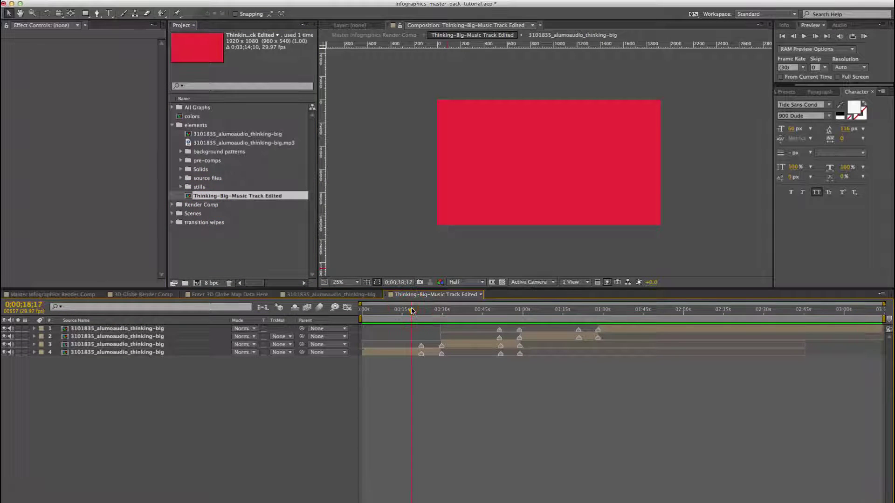
Return to the Master Infographics Render Comp and select the 3101835_alumoaudio_thinking-big.mp3 audio file in the elements folder
{"action": "left_click", "coordinate": [68, 294]}
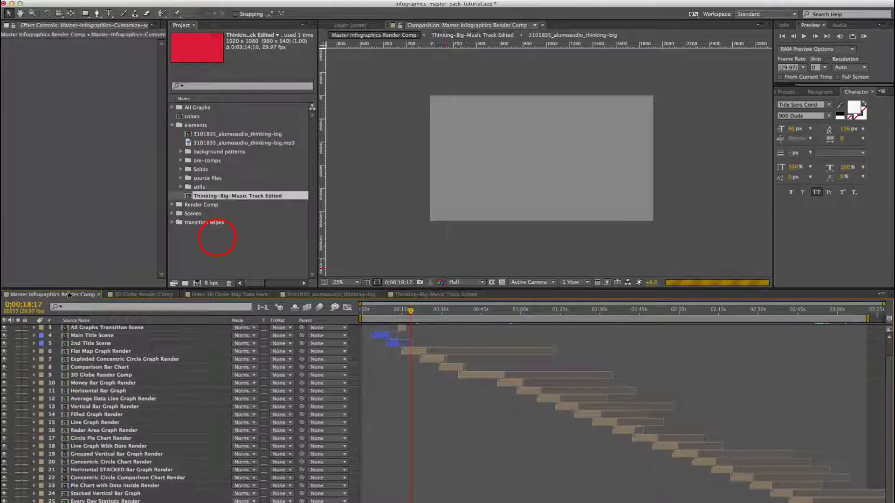
{"action": "left_click", "coordinate": [217, 238]}
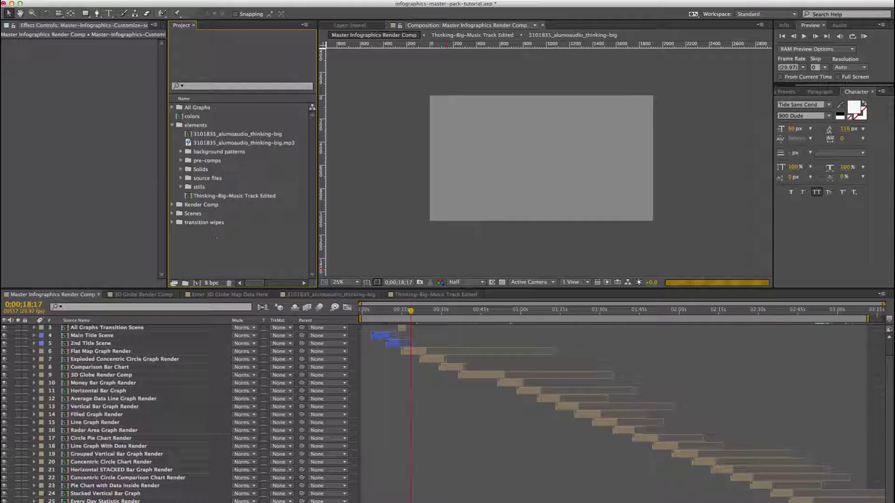
{"action": "left_click", "coordinate": [262, 146]}
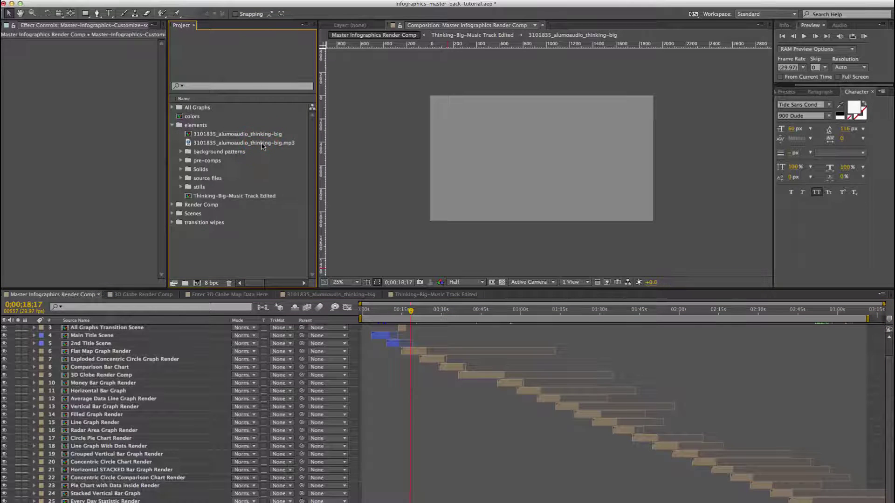
{"action": "left_click", "coordinate": [269, 146]}
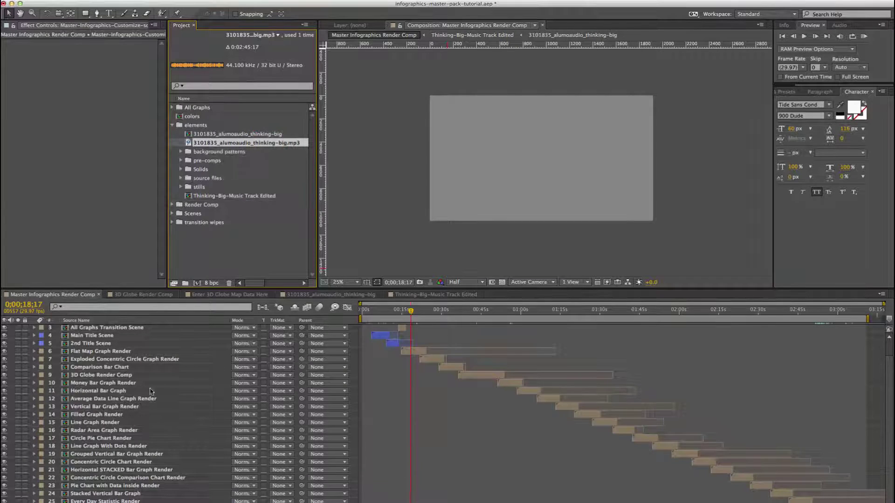
{"action": "left_click", "coordinate": [260, 143]}
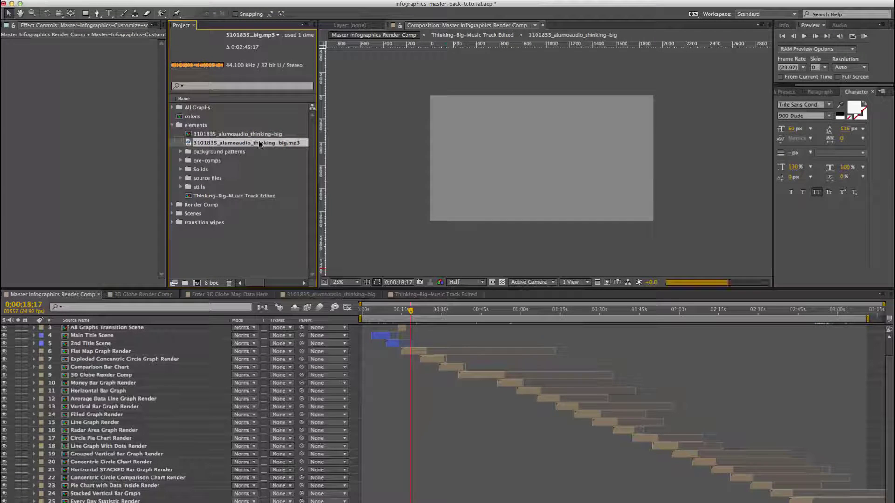
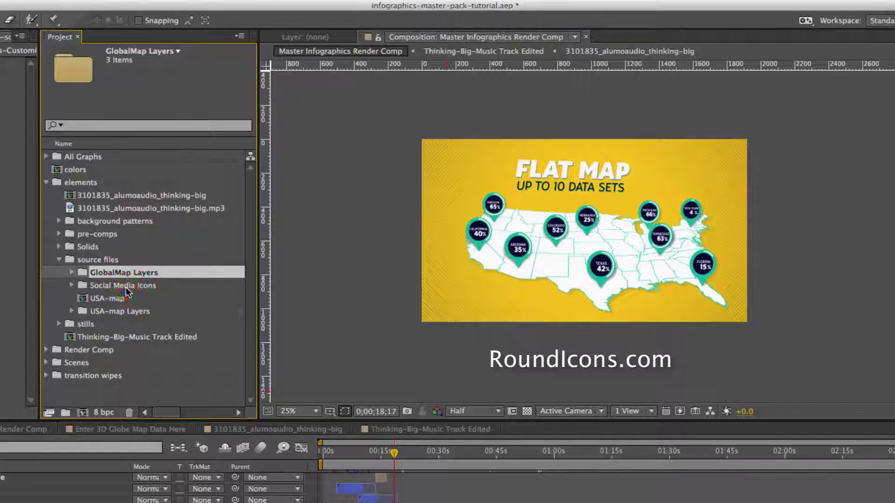
Examine the Social Media Icons folder and the USA-map composition inside the source files folder
{"action": "left_click", "coordinate": [125, 286]}
{"action": "left_click", "coordinate": [71, 285]}
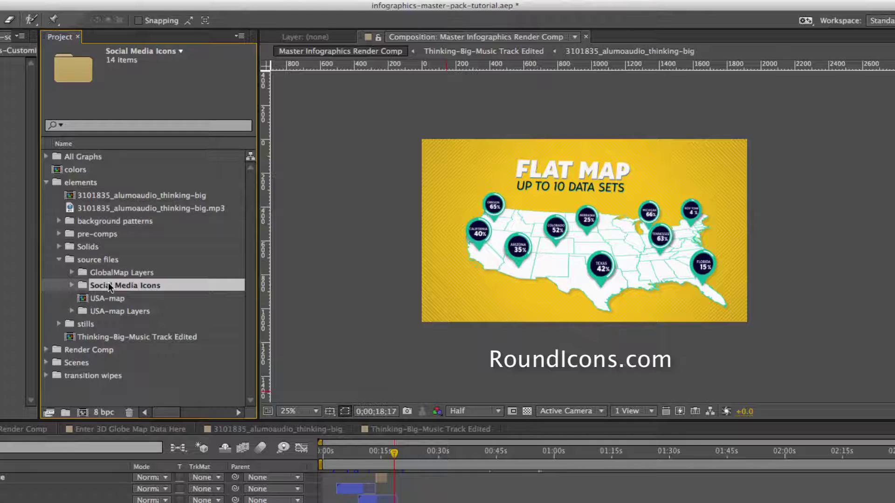
{"action": "left_click", "coordinate": [116, 299]}
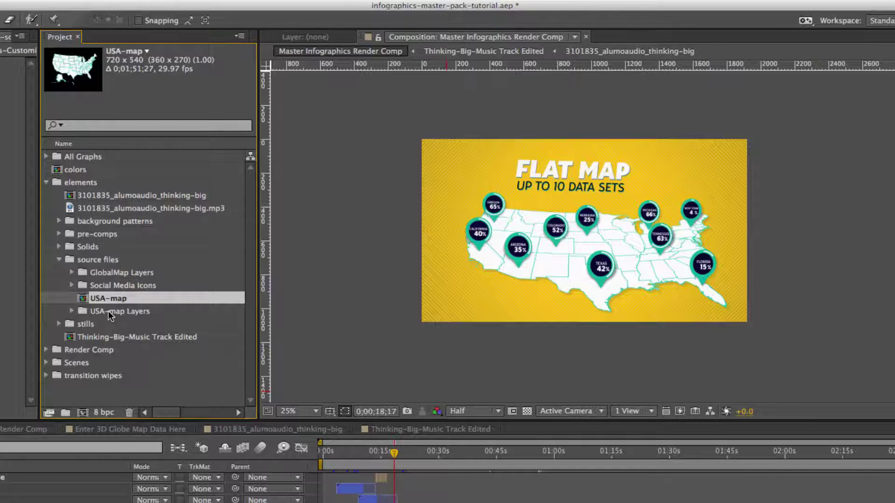
Expand the Render Comp folder and select the Master Infographics Render Comp inside it
{"action": "left_click", "coordinate": [46, 349]}
{"action": "left_click", "coordinate": [86, 350]}
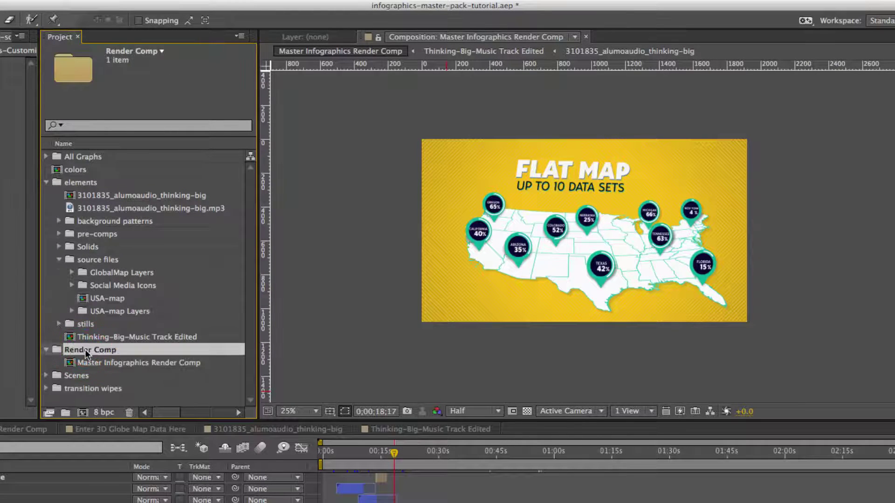
{"action": "left_click", "coordinate": [122, 362]}
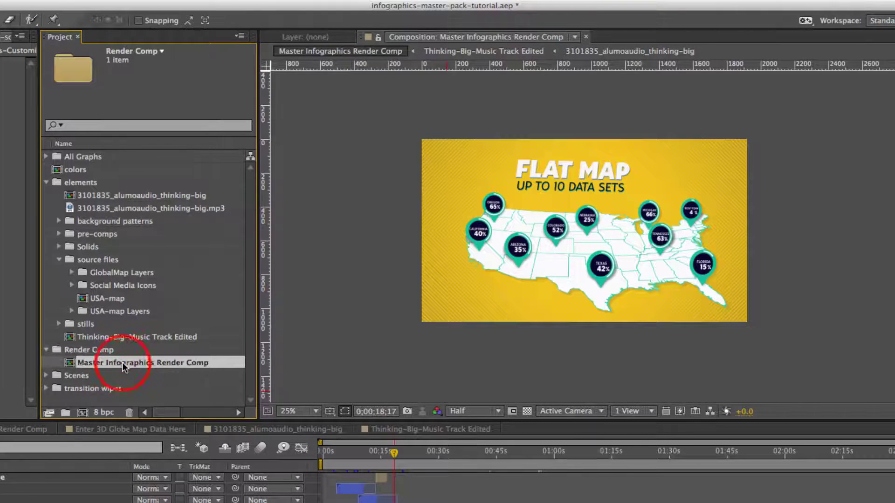
Expand the Scenes folder and check its Features Scene and Intro Scene folders
{"action": "left_click", "coordinate": [46, 376]}
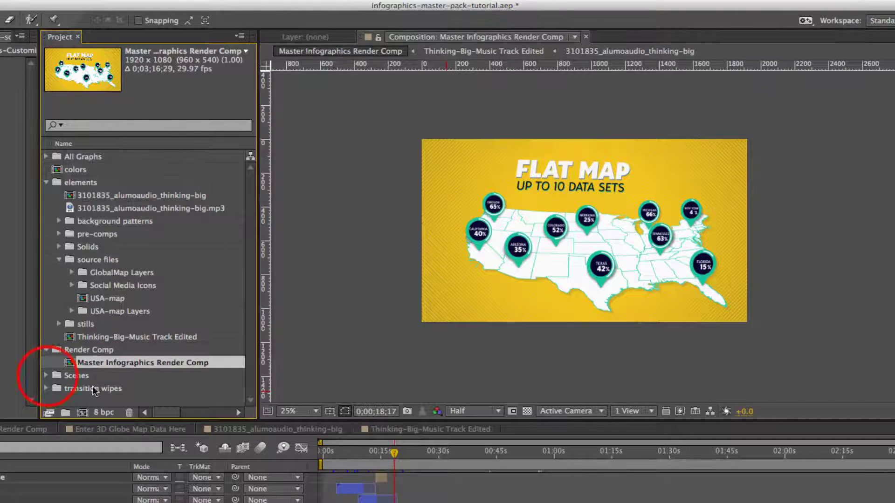
{"action": "left_click", "coordinate": [90, 335]}
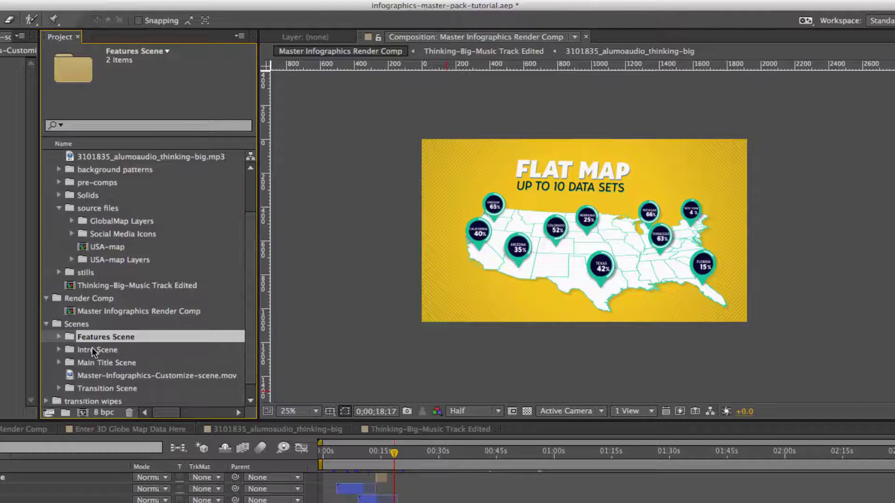
{"action": "left_click", "coordinate": [59, 350]}
{"action": "left_click", "coordinate": [59, 350]}
Expand the transition wipes folder and examine its wipe compositions, including barn door wave wipe and circle wipe
{"action": "left_click", "coordinate": [46, 389]}
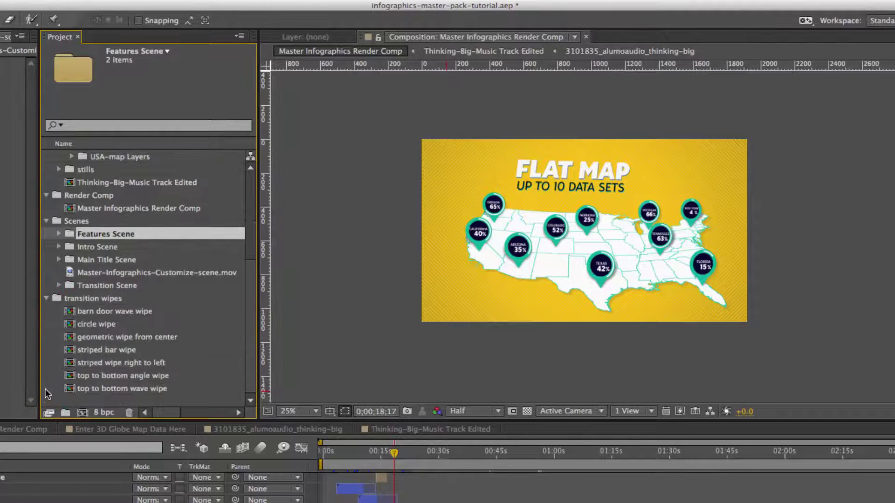
{"action": "left_click", "coordinate": [104, 310]}
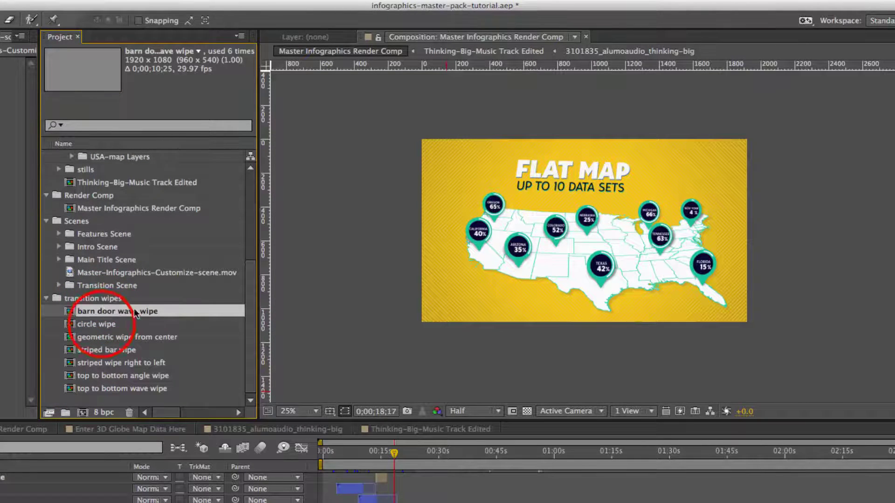
{"action": "left_click", "coordinate": [103, 325]}
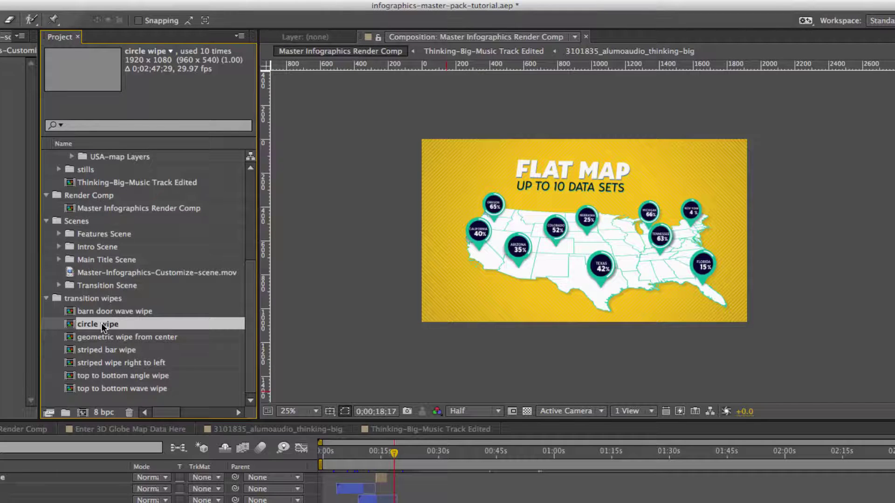
{"action": "left_click", "coordinate": [46, 298]}
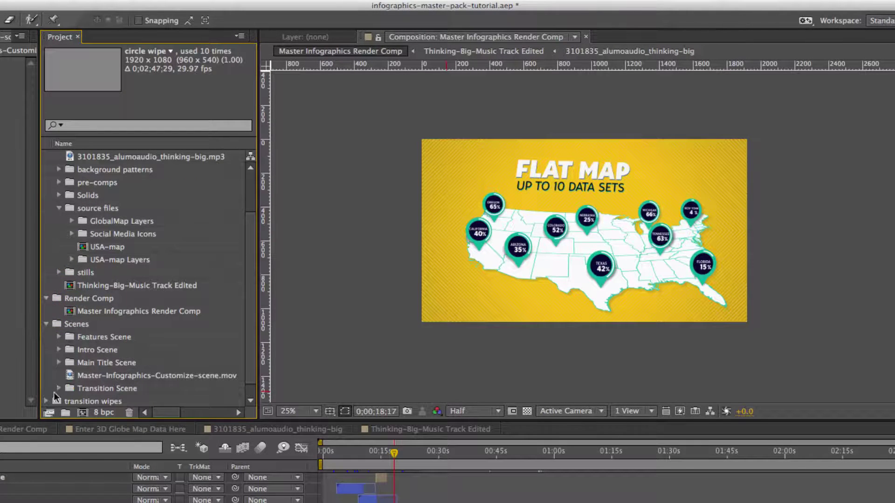
{"action": "left_click", "coordinate": [47, 402]}
{"action": "left_click", "coordinate": [247, 283]}
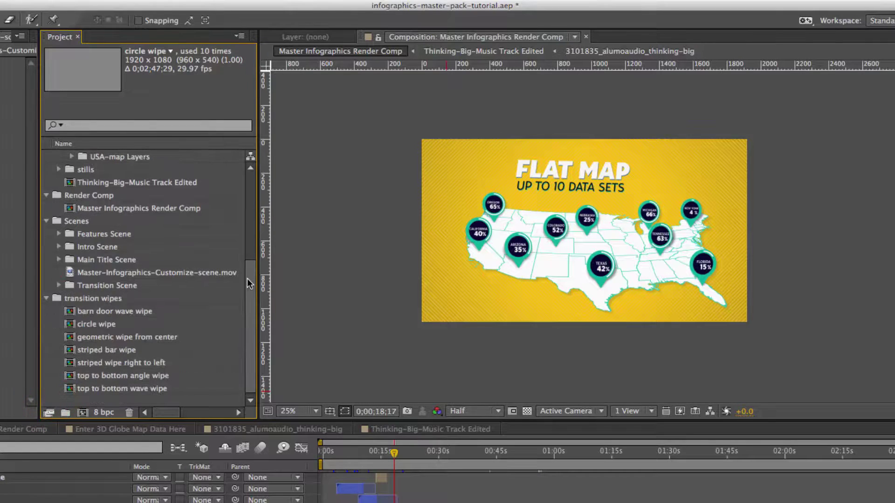